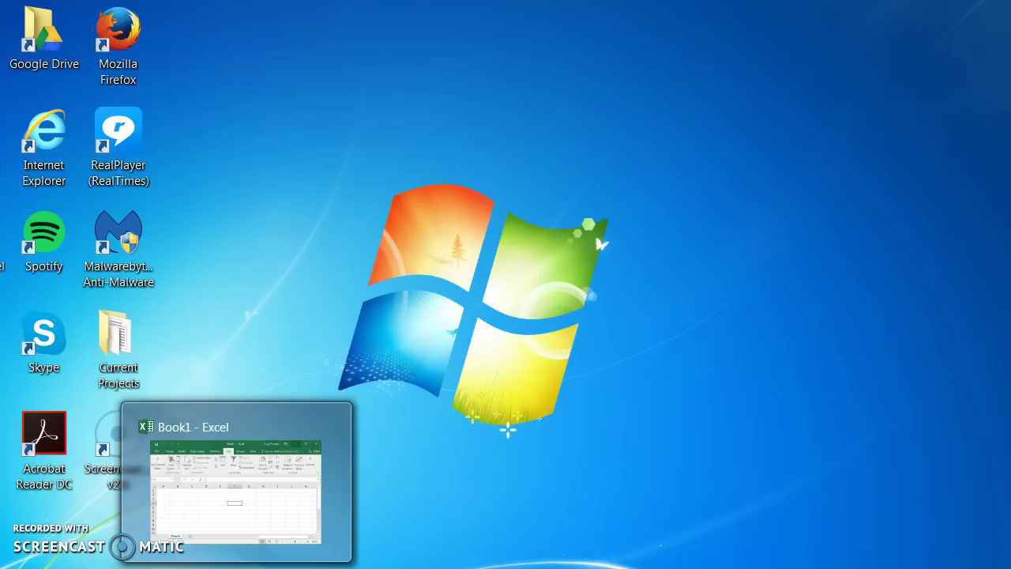
# Restore the blank Book1 workbook and select cell A1 as the import location.
pyautogui.click(237, 568)
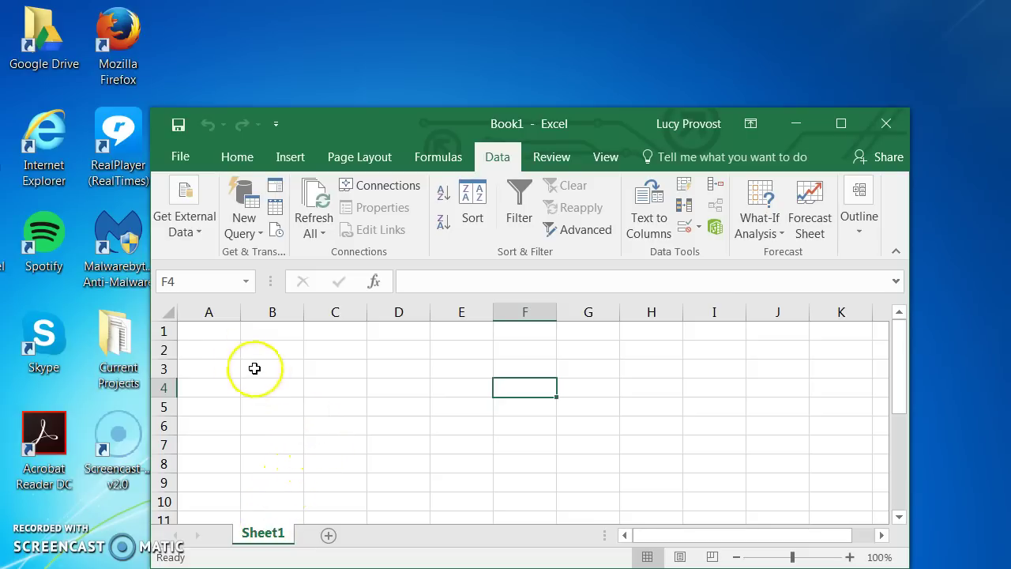
pyautogui.click(222, 335)
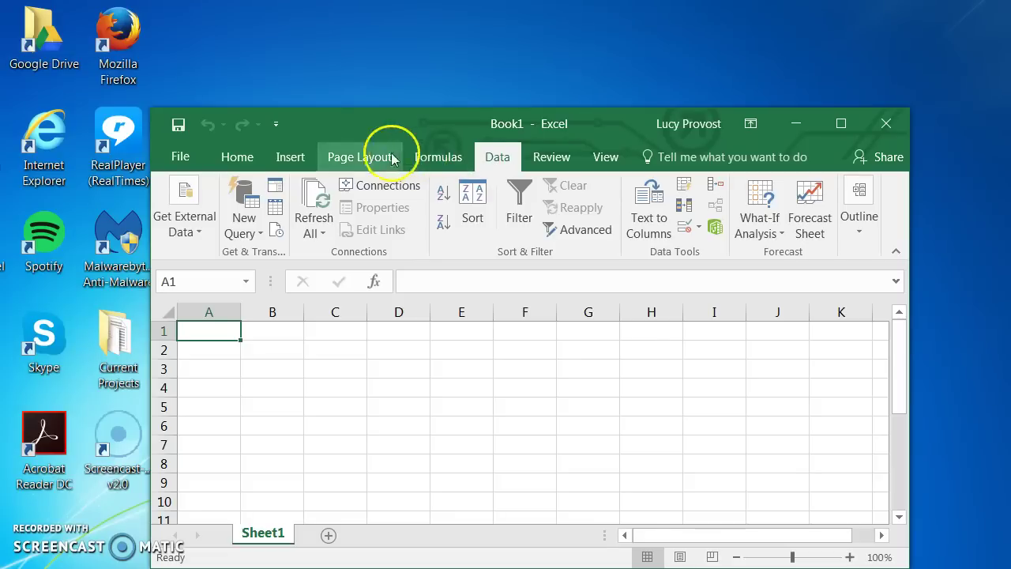
# Start a New Web Query from the web and shift its window slightly left.
pyautogui.click(198, 226)
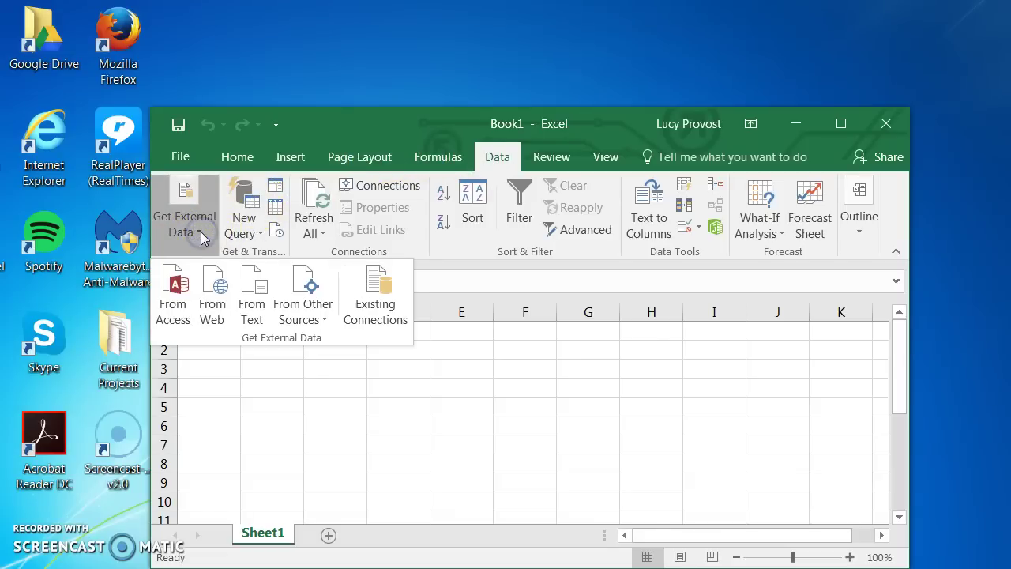
pyautogui.click(215, 287)
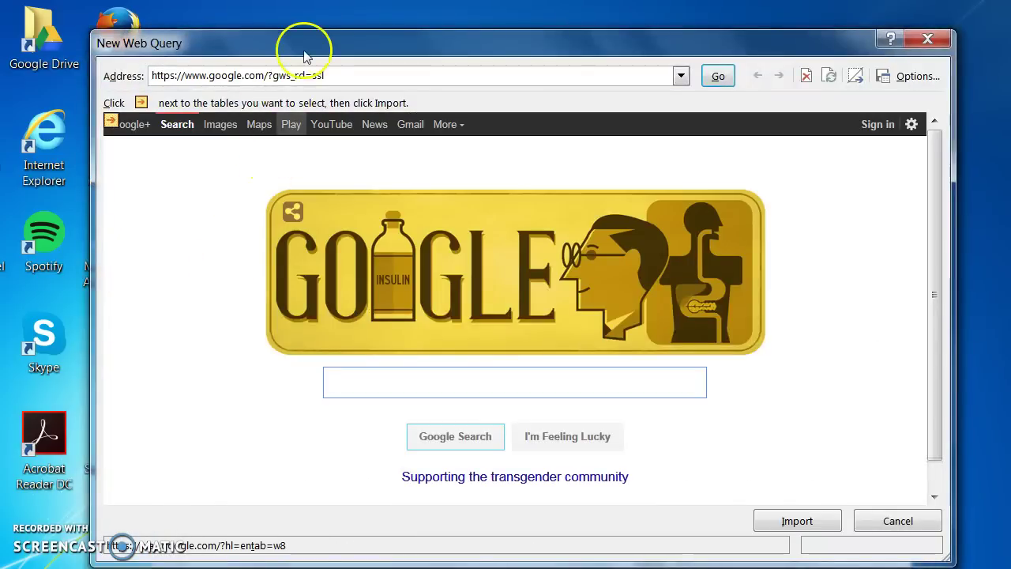
pyautogui.moveTo(311, 44); pyautogui.dragTo(227, 48)
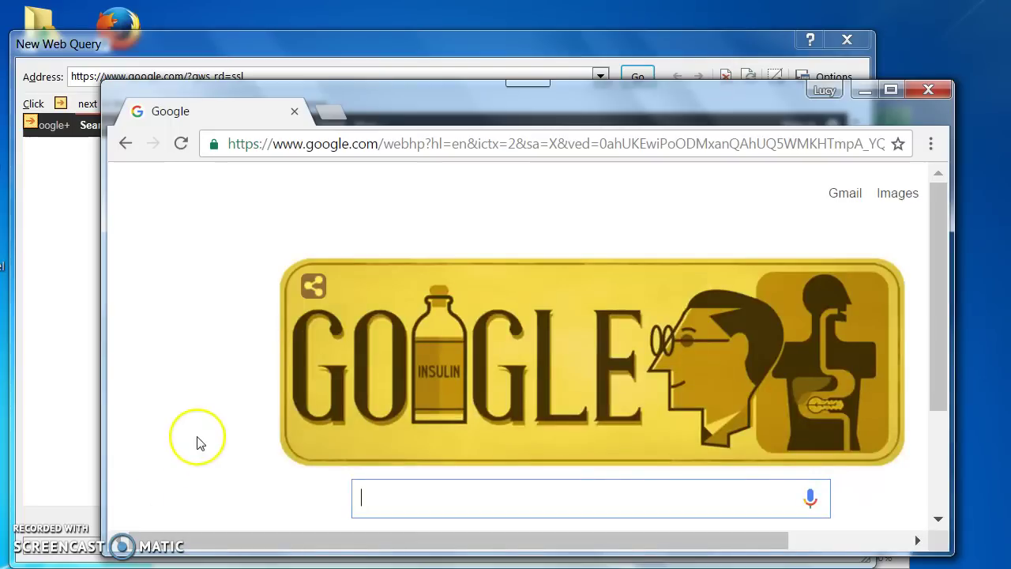
# Search Google for 'time and date' and open the timeanddate.com result.
pyautogui.moveTo(413, 95); pyautogui.dragTo(348, 87)
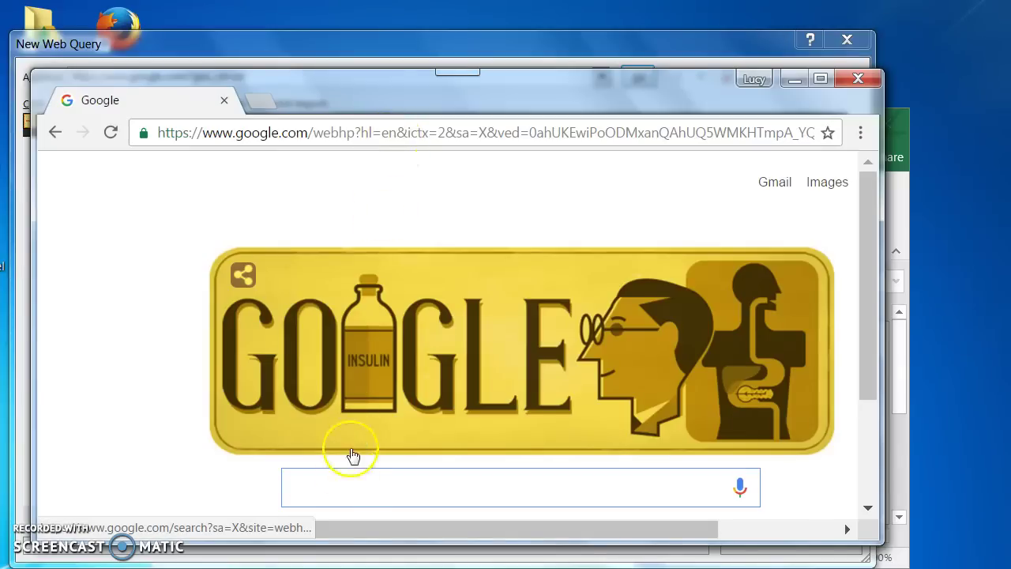
pyautogui.click(345, 485)
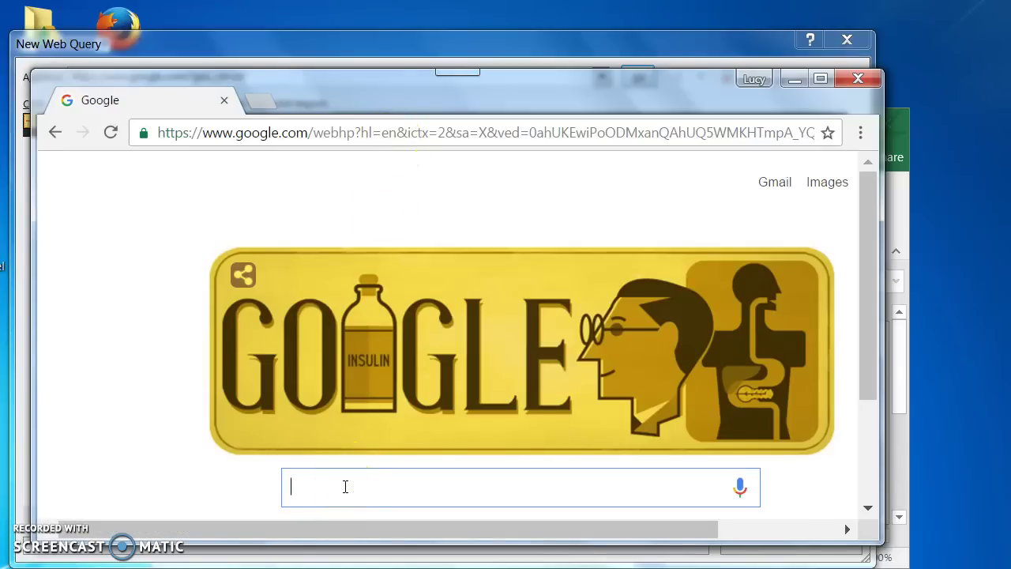
pyautogui.write('tim')
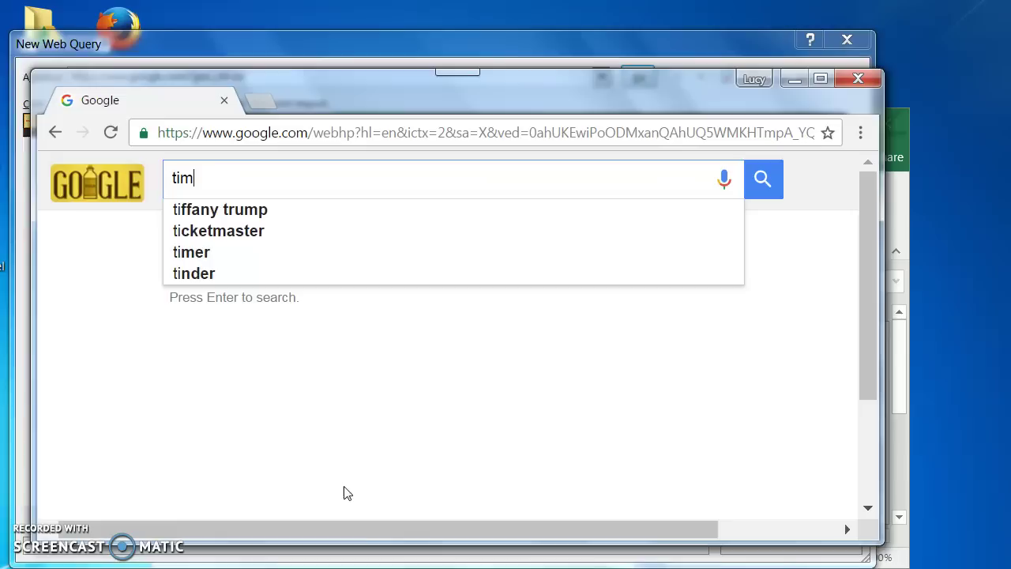
pyautogui.write('e and date')
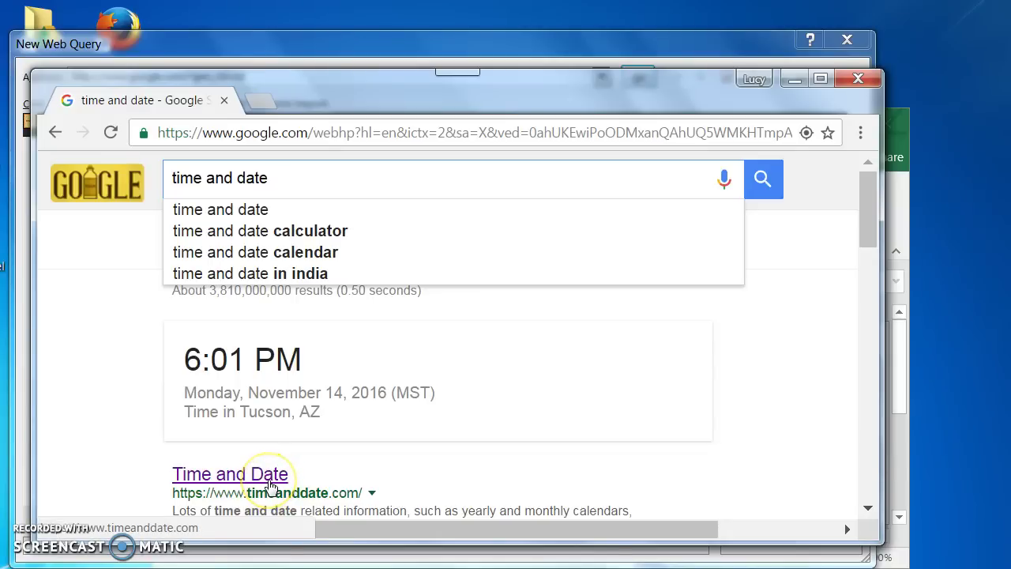
pyautogui.click(269, 476)
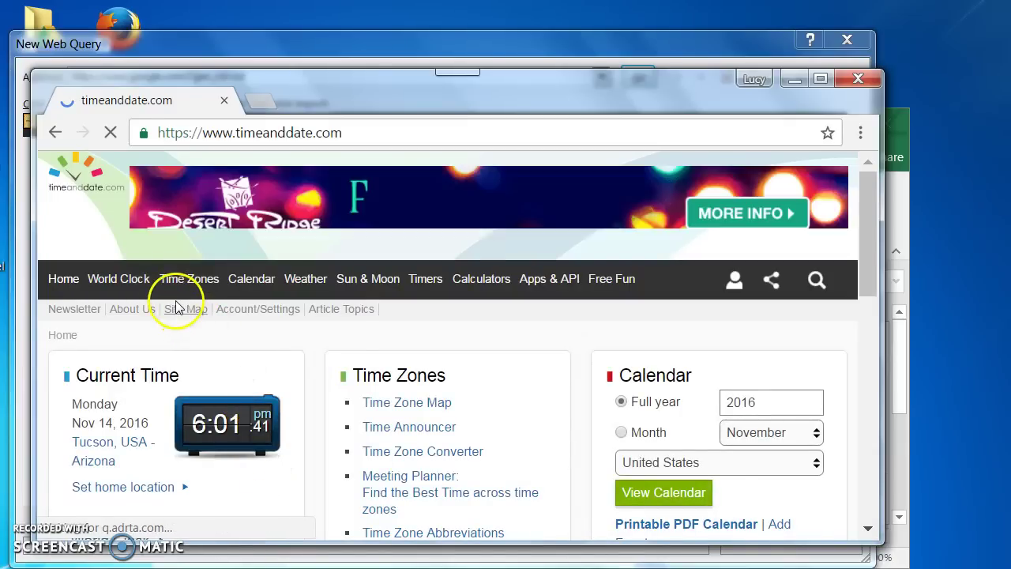
pyautogui.moveTo(169, 289)
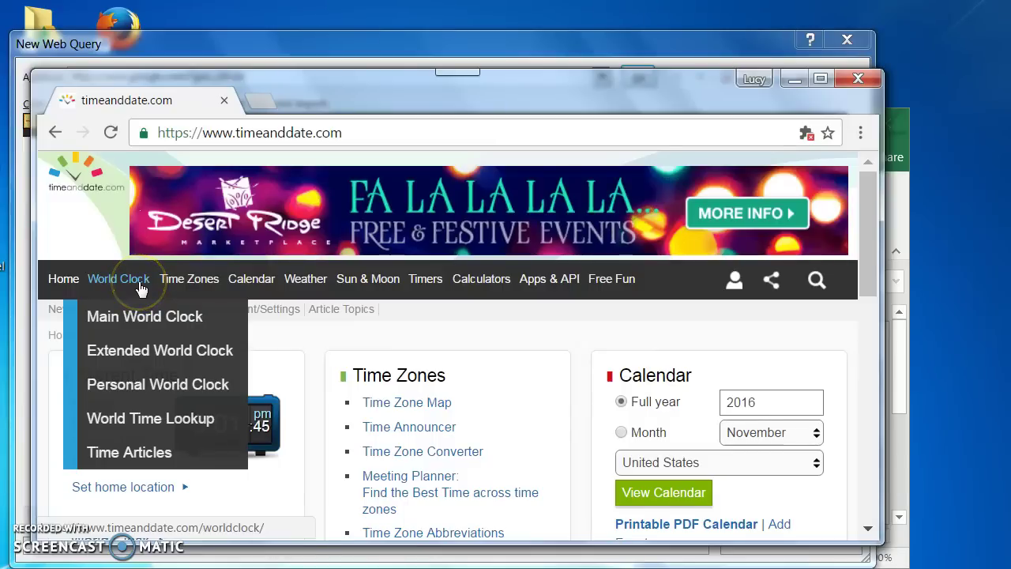
# Open the Main World Clock page and copy its address, timeanddate.com/worldclock/.
pyautogui.click(143, 316)
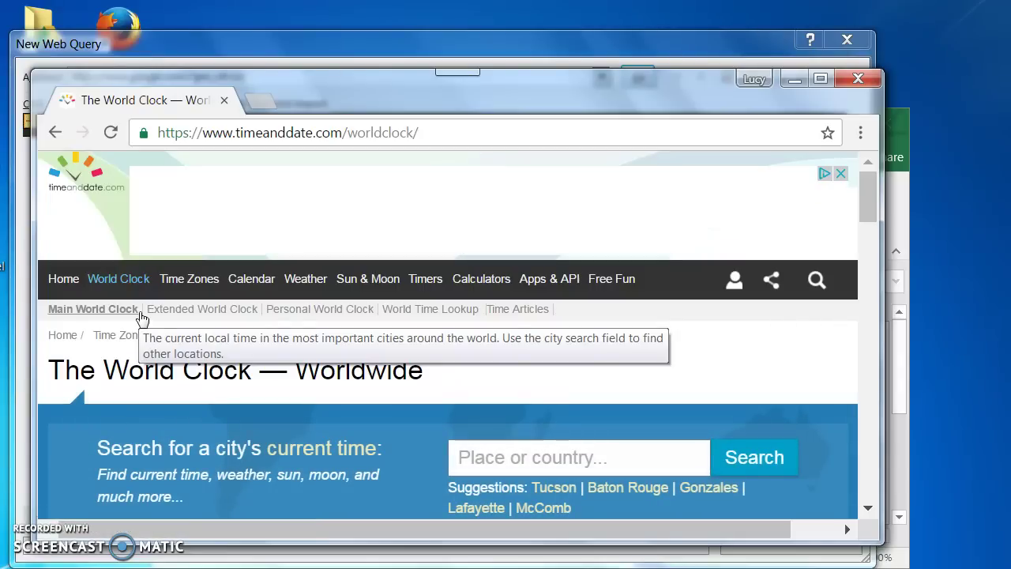
pyautogui.click(244, 229)
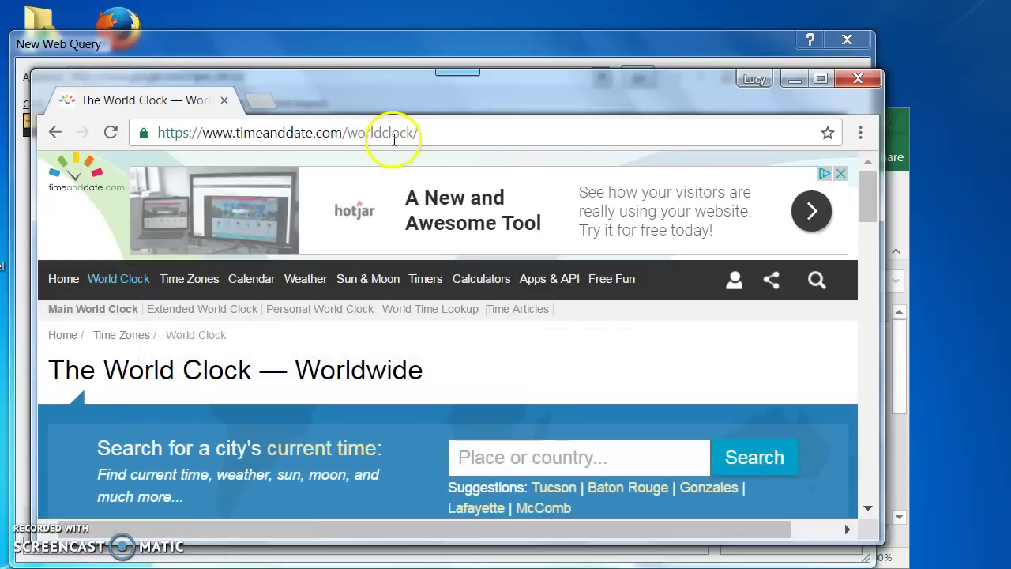
pyautogui.click(420, 131)
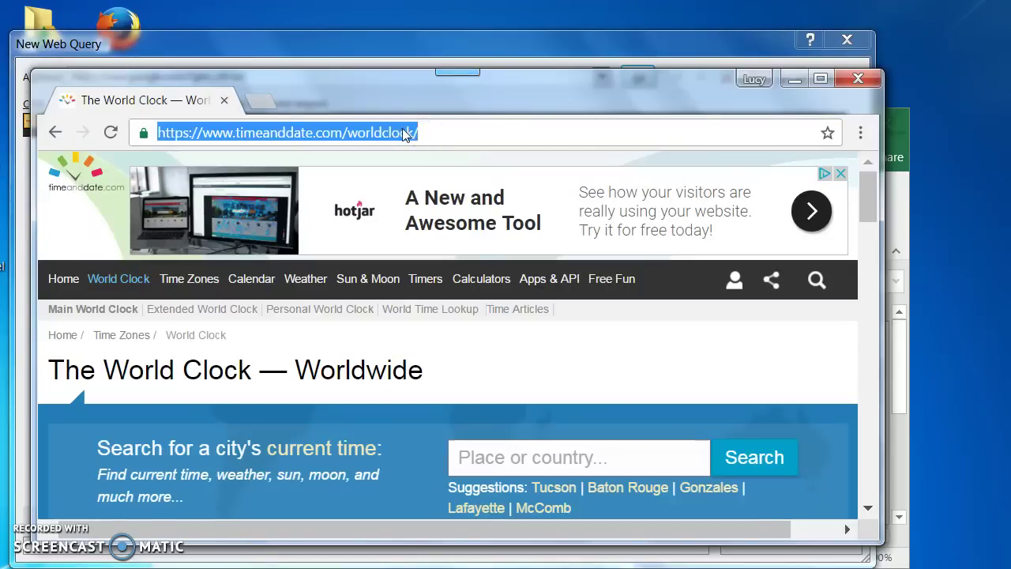
pyautogui.rightClick(403, 134)
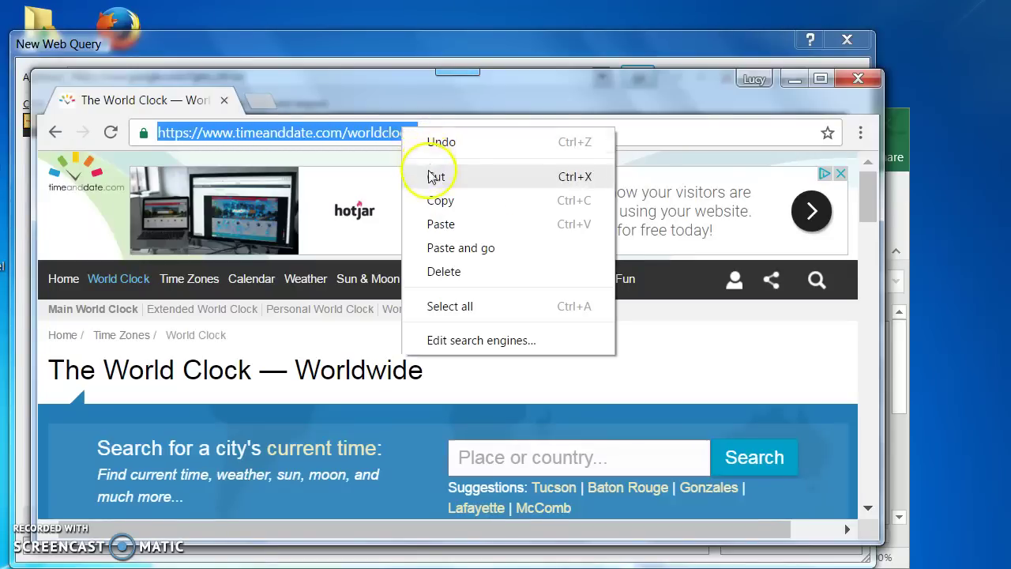
pyautogui.click(435, 200)
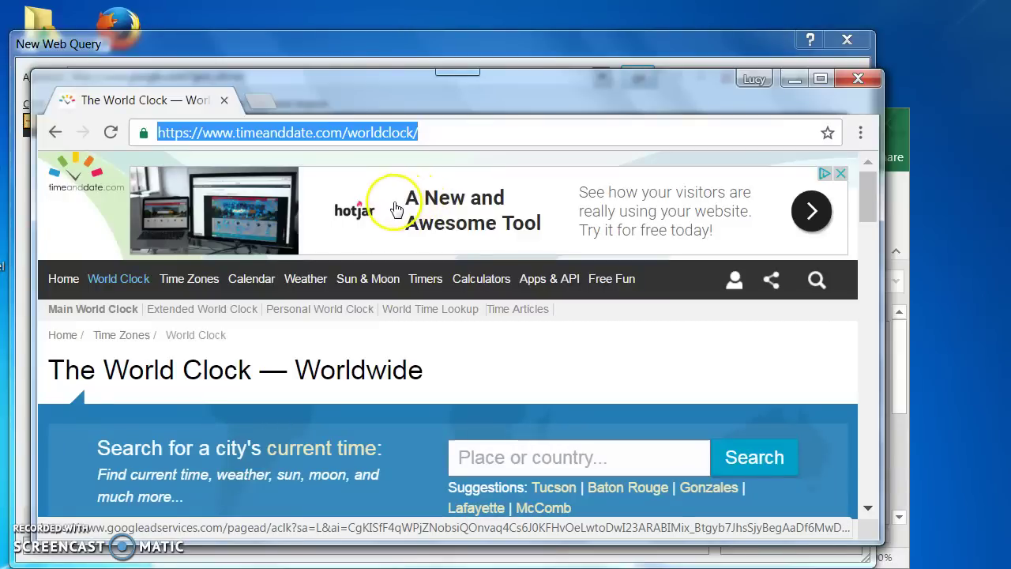
pyautogui.click(263, 39)
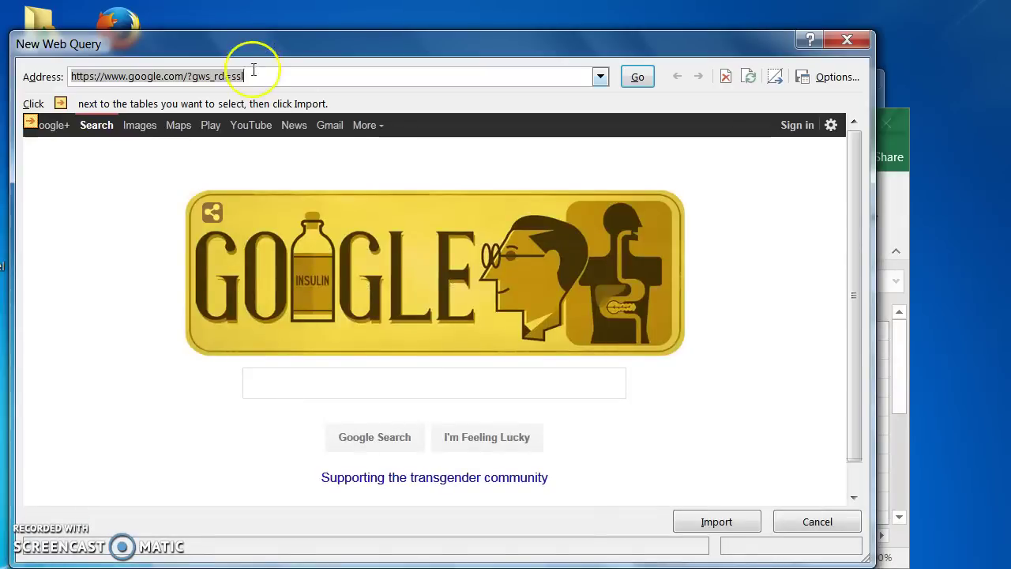
pyautogui.click(251, 71)
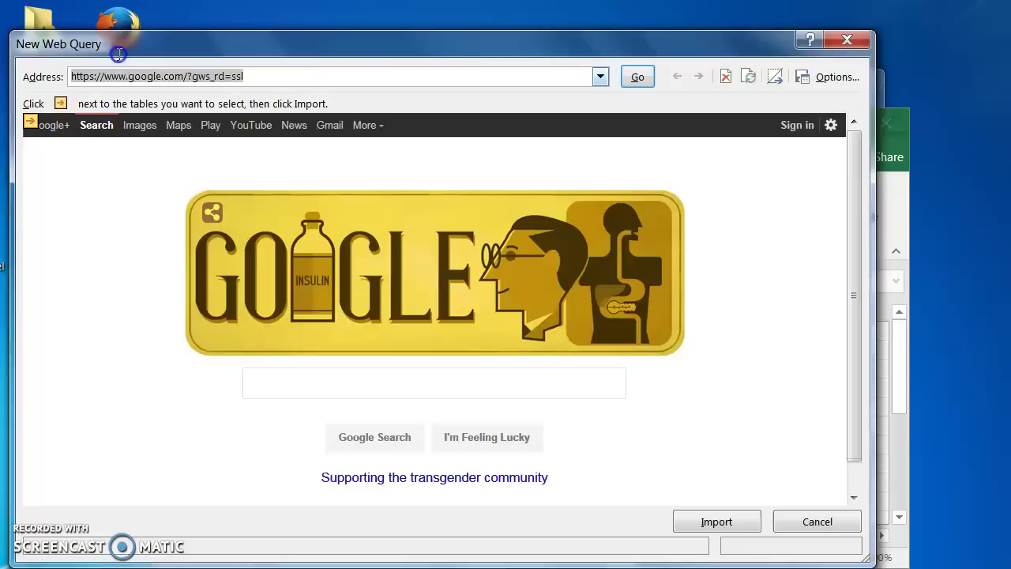
pyautogui.click(92, 57)
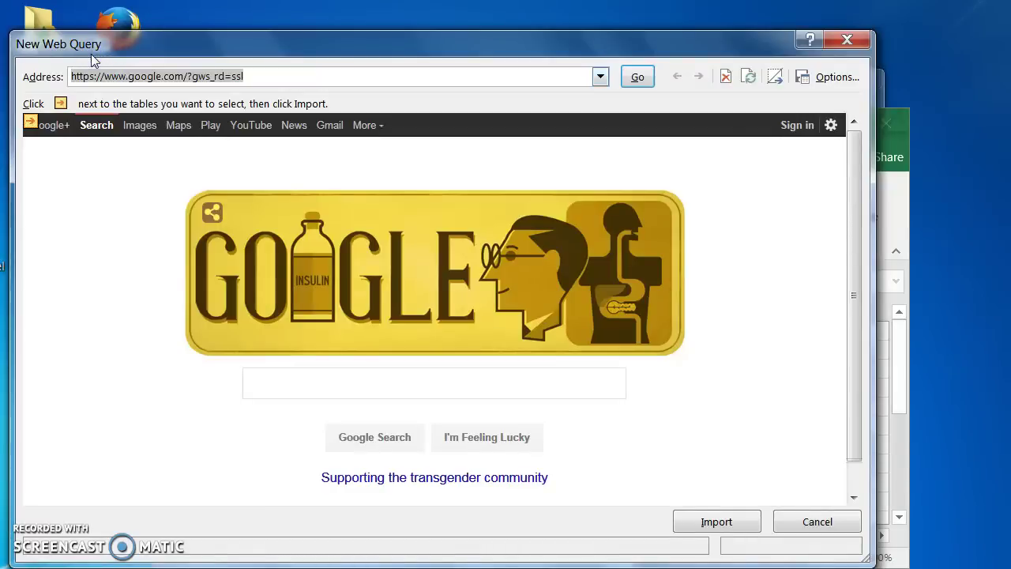
pyautogui.hotkey('ctrl', 'v')
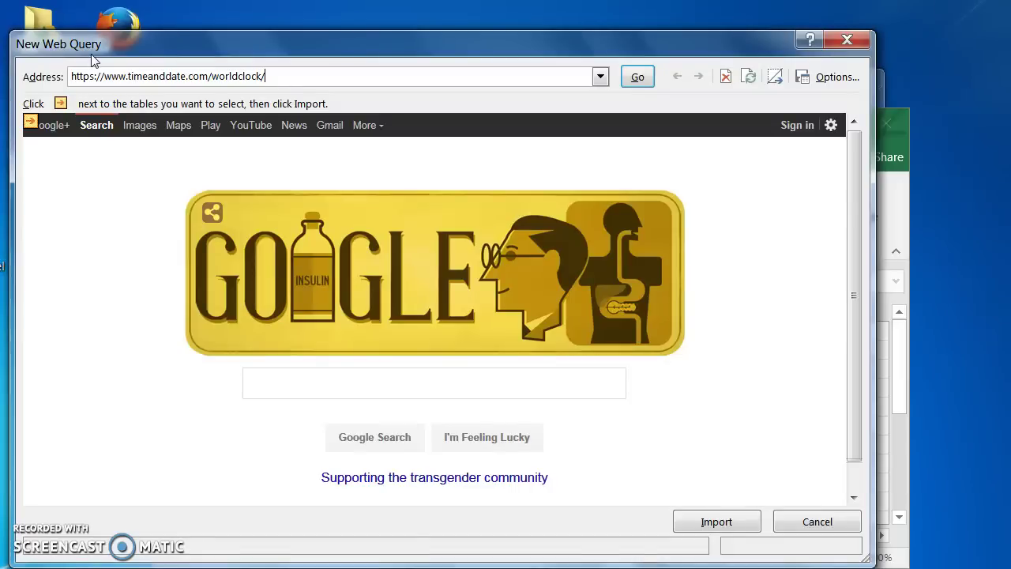
pyautogui.click(637, 78)
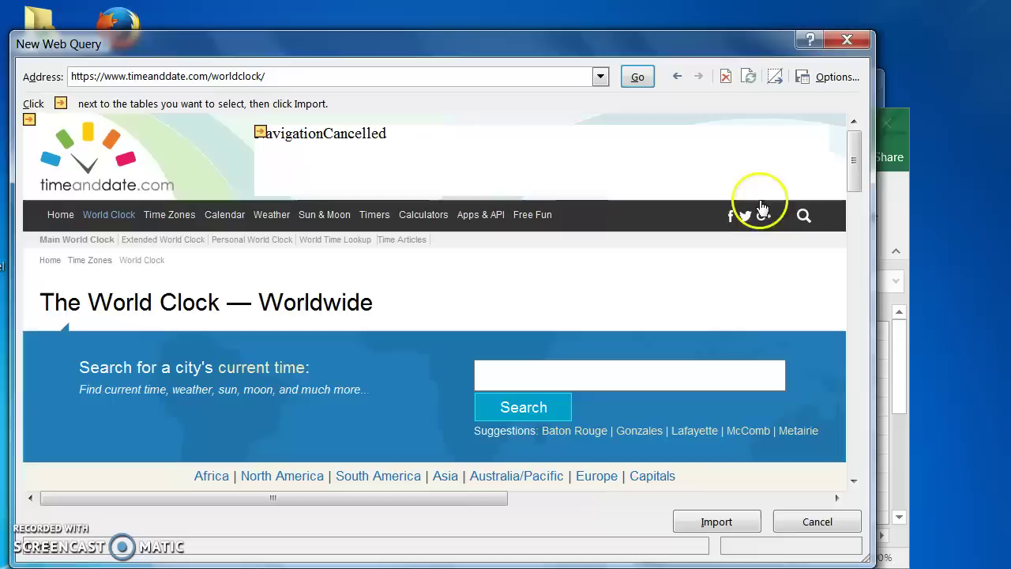
# Scroll to the Current Local Times Around the World table, check it, and import it.
pyautogui.click(851, 172)
pyautogui.moveTo(851, 173); pyautogui.dragTo(852, 233)
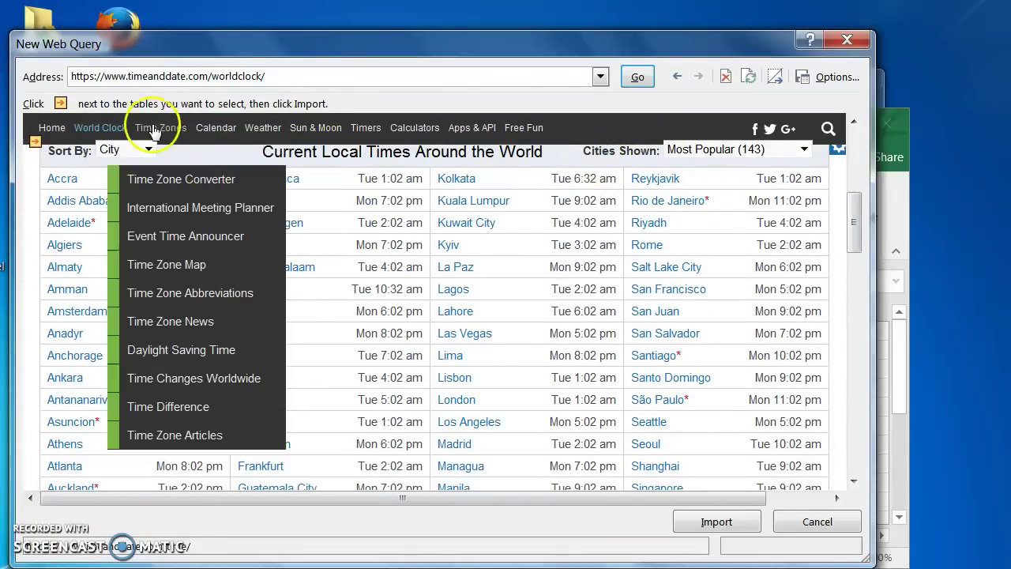
pyautogui.moveTo(100, 138)
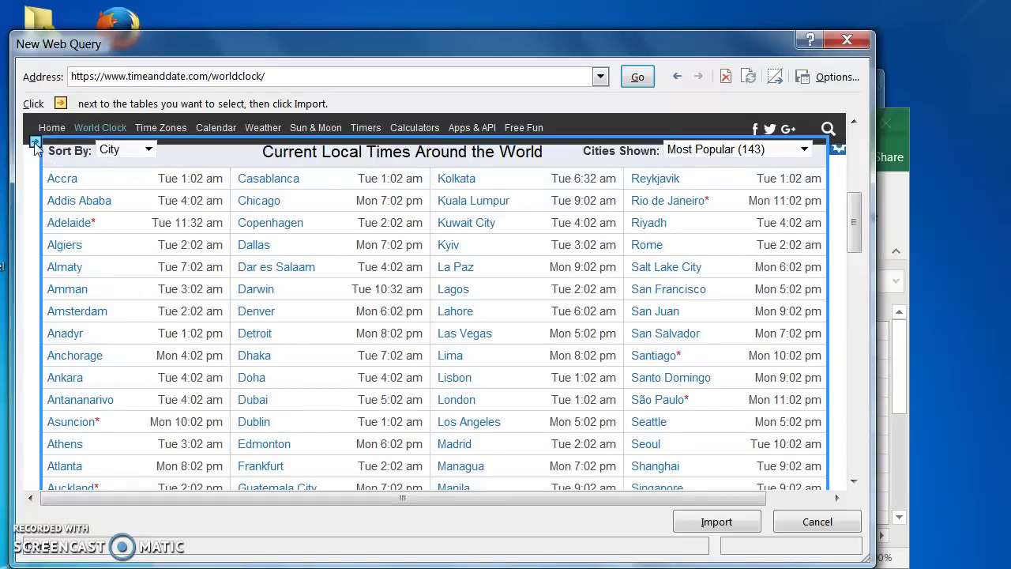
pyautogui.click(34, 142)
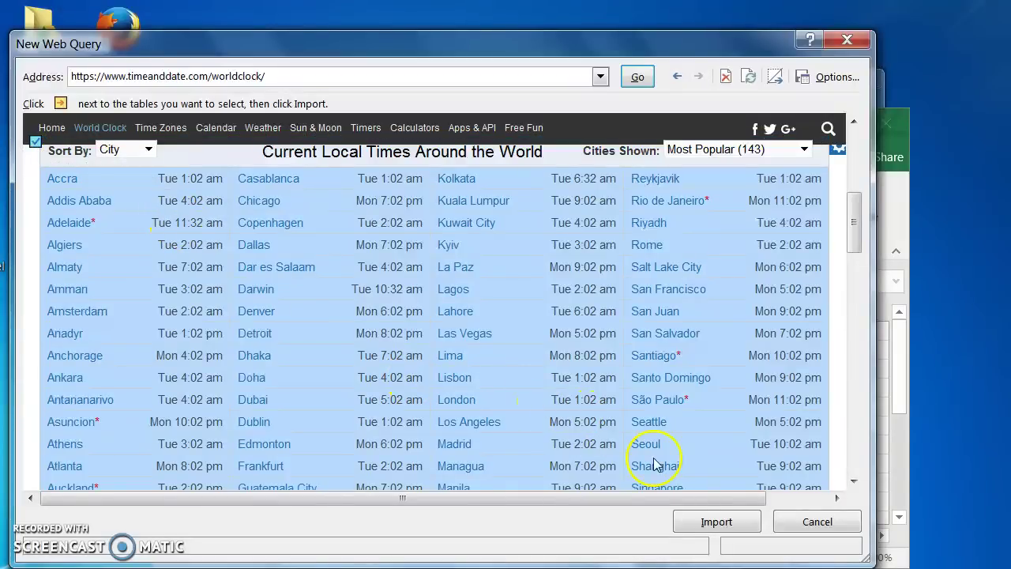
pyautogui.click(700, 522)
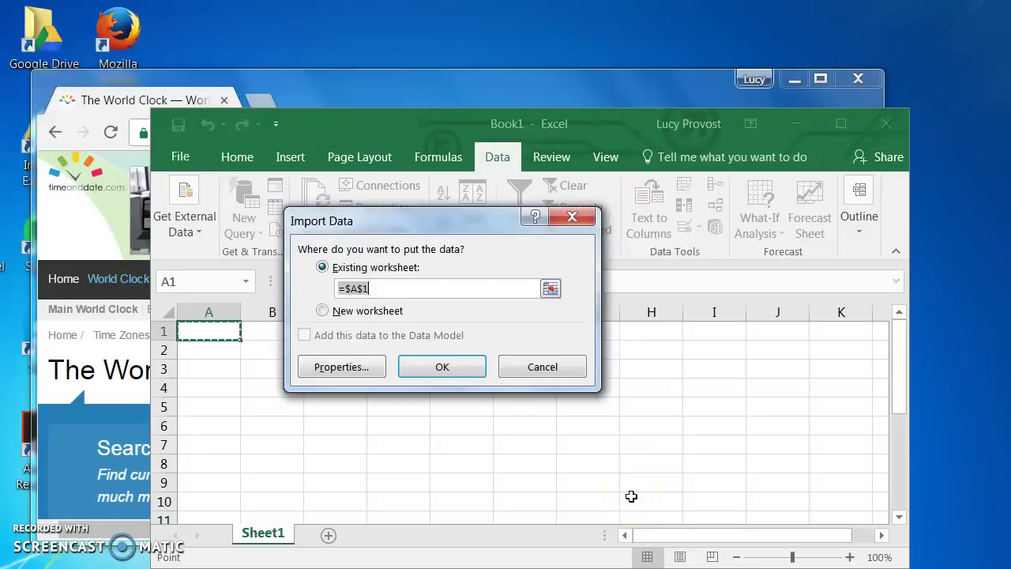
# Confirm placing the table on the existing worksheet at =$A$1.
pyautogui.click(439, 377)
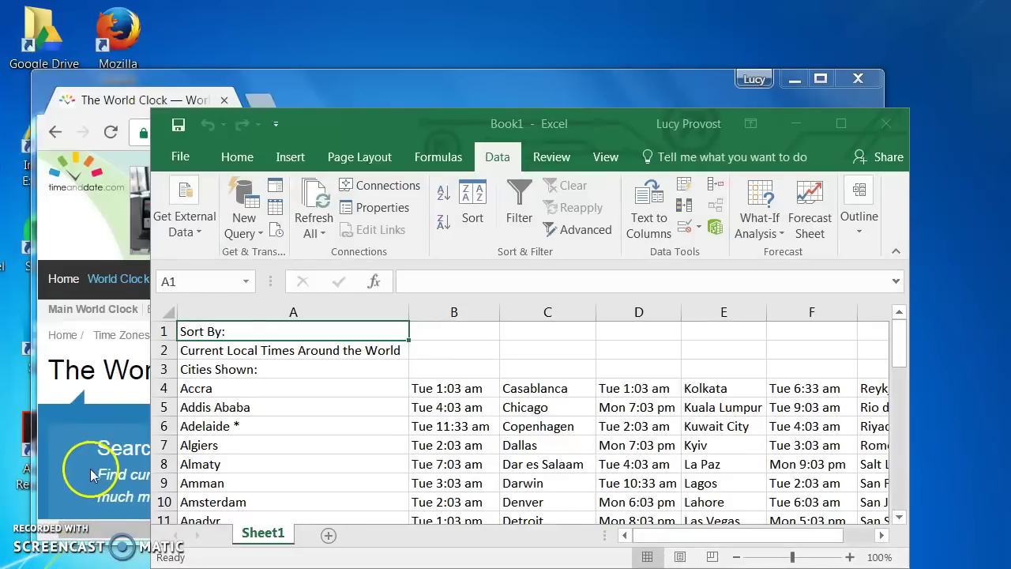
# In the worldclock range properties, try Refresh every 15 then 60 minutes and refresh-on-open, leaving both off.
pyautogui.click(364, 212)
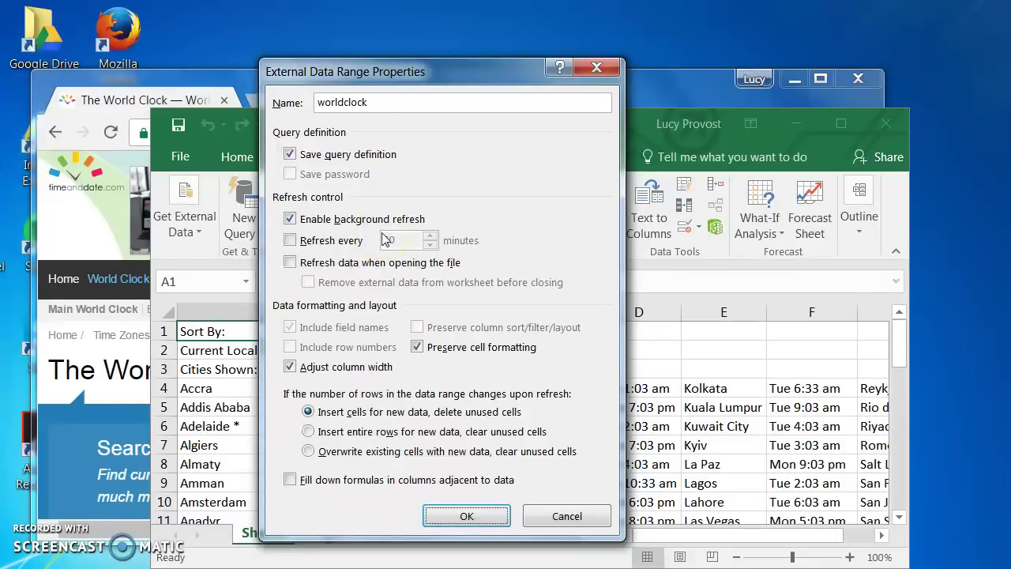
pyautogui.click(431, 244)
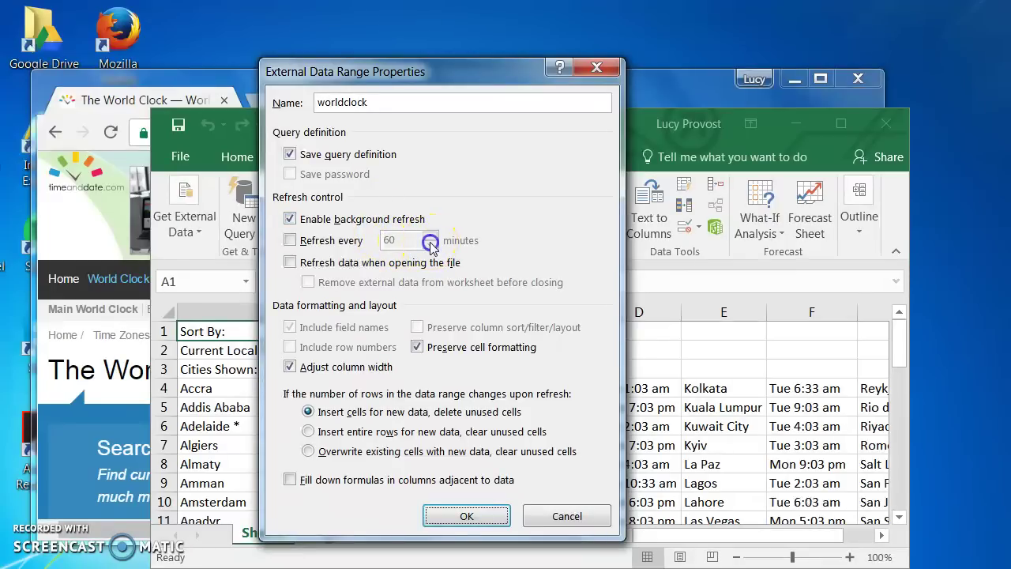
pyautogui.click(289, 240)
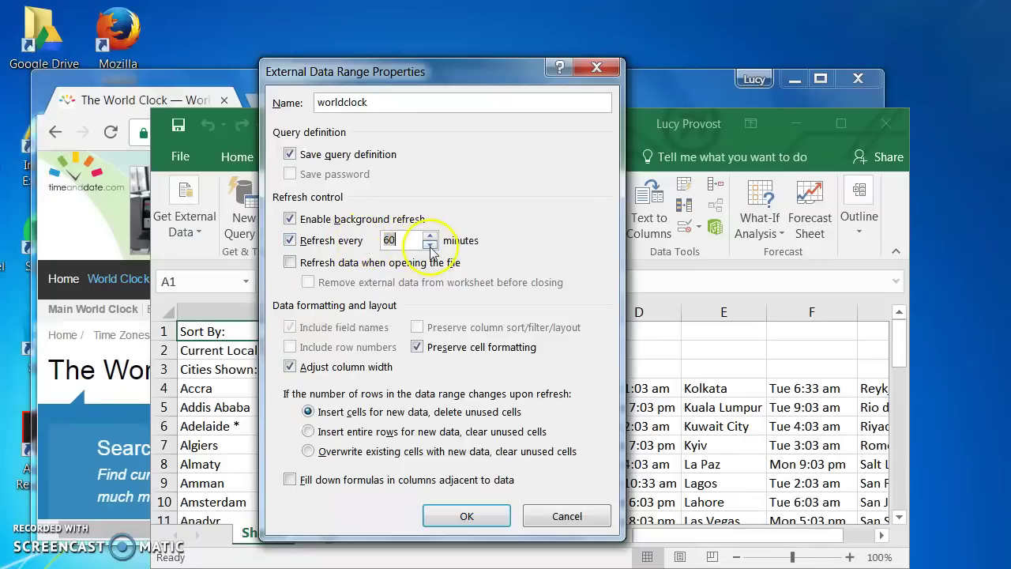
pyautogui.moveTo(416, 240); pyautogui.dragTo(373, 238)
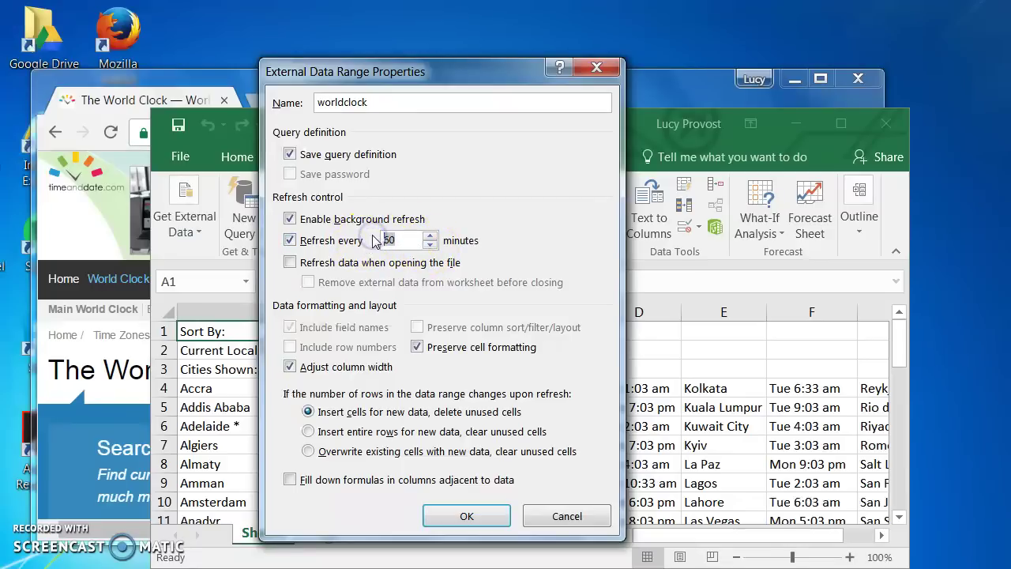
pyautogui.write('15')
pyautogui.click(409, 234)
pyautogui.moveTo(409, 234); pyautogui.dragTo(381, 246)
pyautogui.write('60')
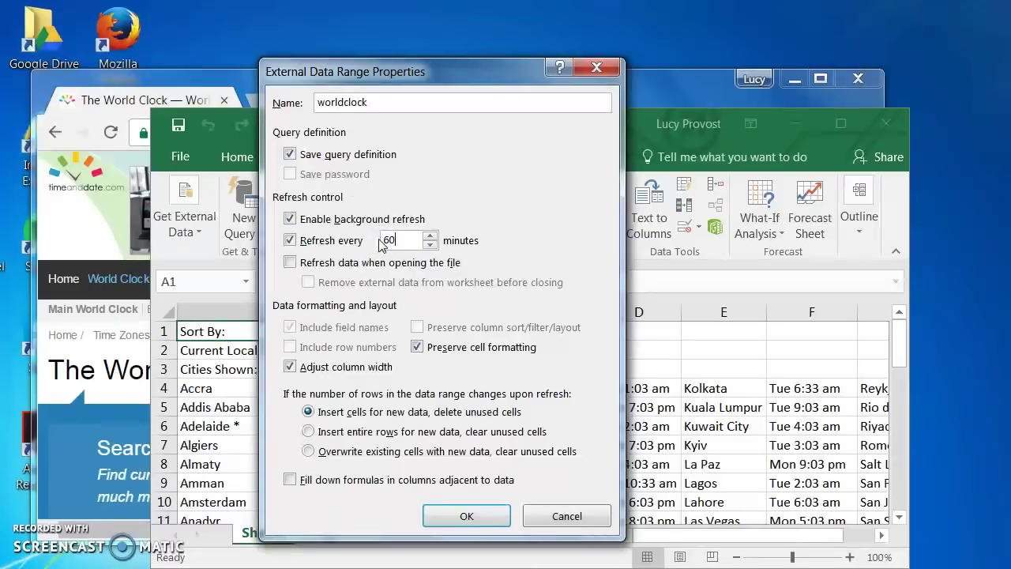
pyautogui.click(291, 241)
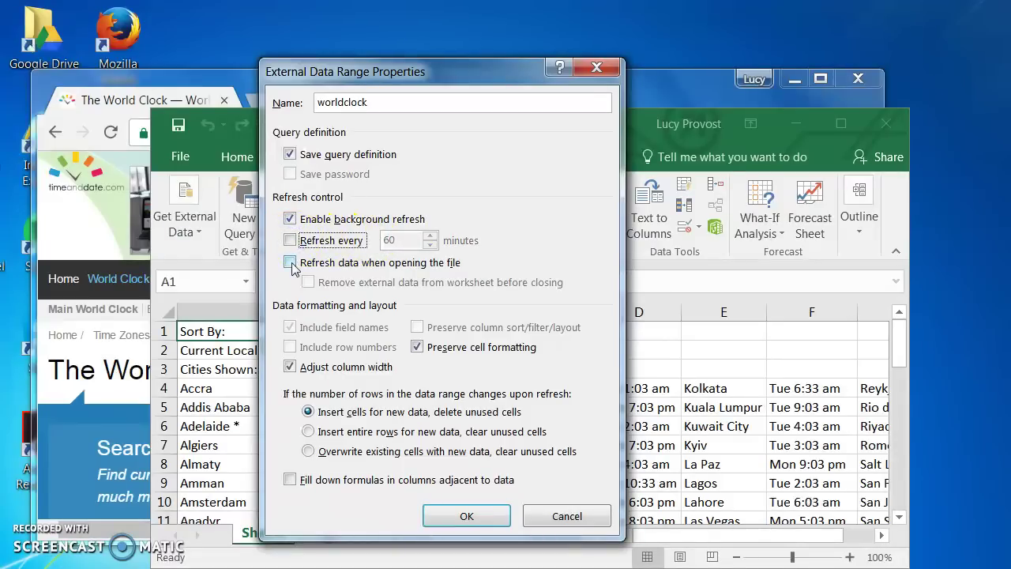
pyautogui.click(291, 262)
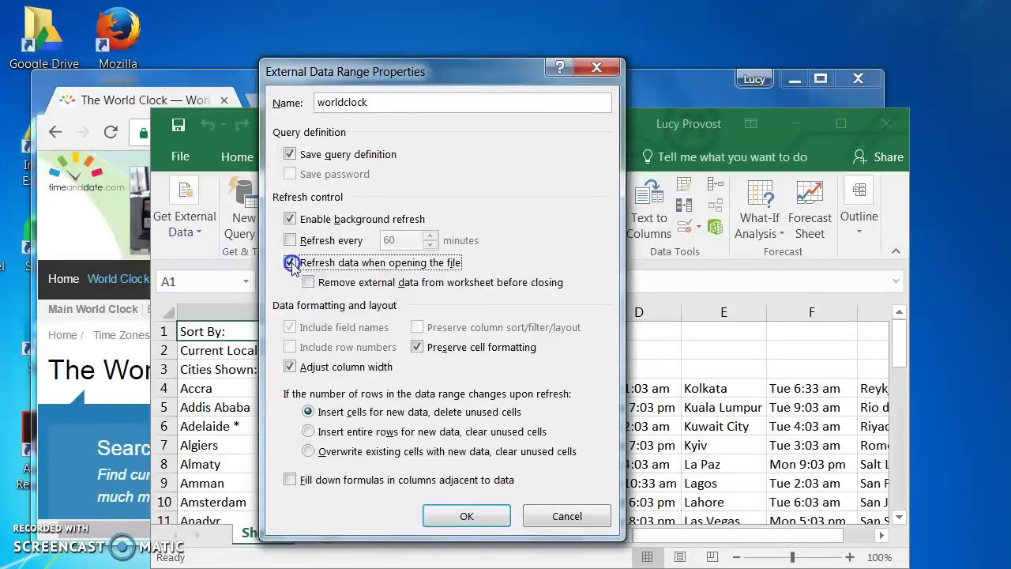
pyautogui.click(290, 263)
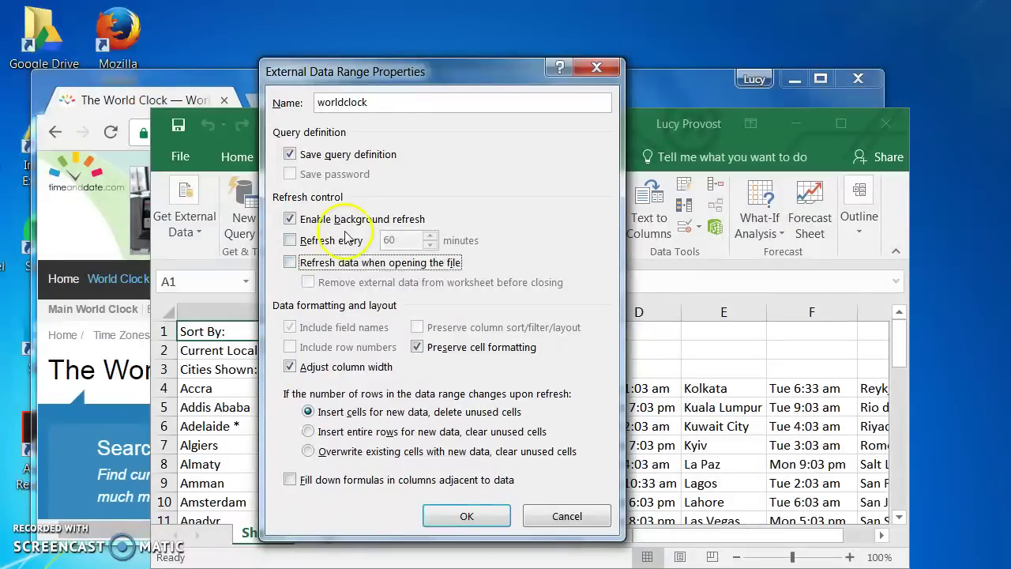
# Close the External Data Range Properties dialog and run Refresh All to update the city times.
pyautogui.click(594, 70)
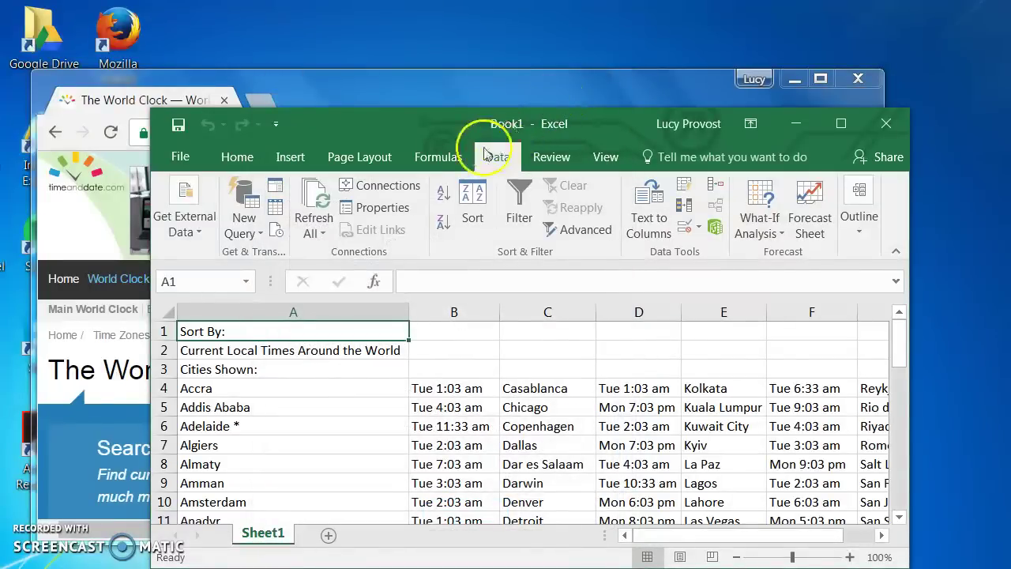
pyautogui.click(314, 196)
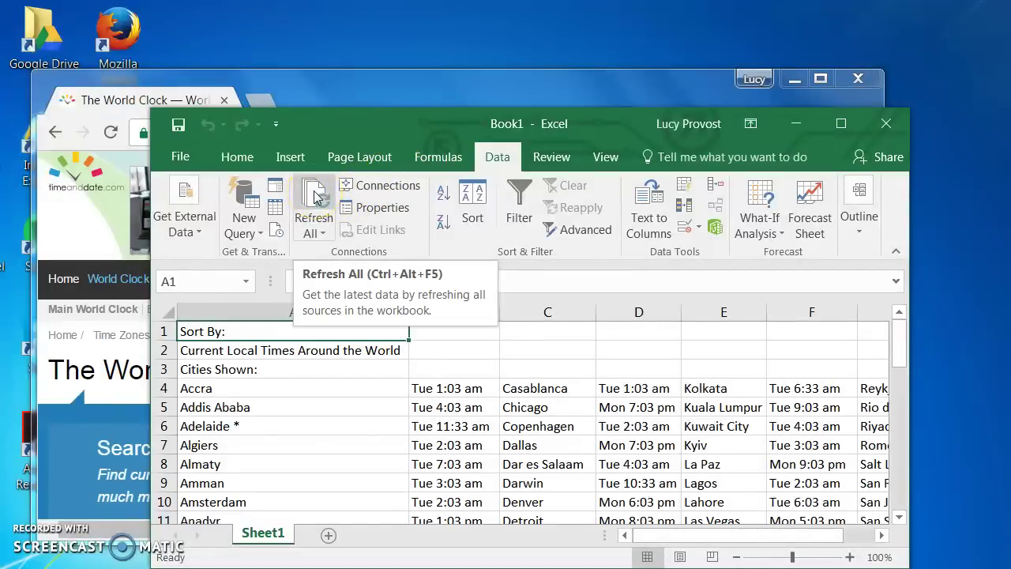
pyautogui.click(314, 196)
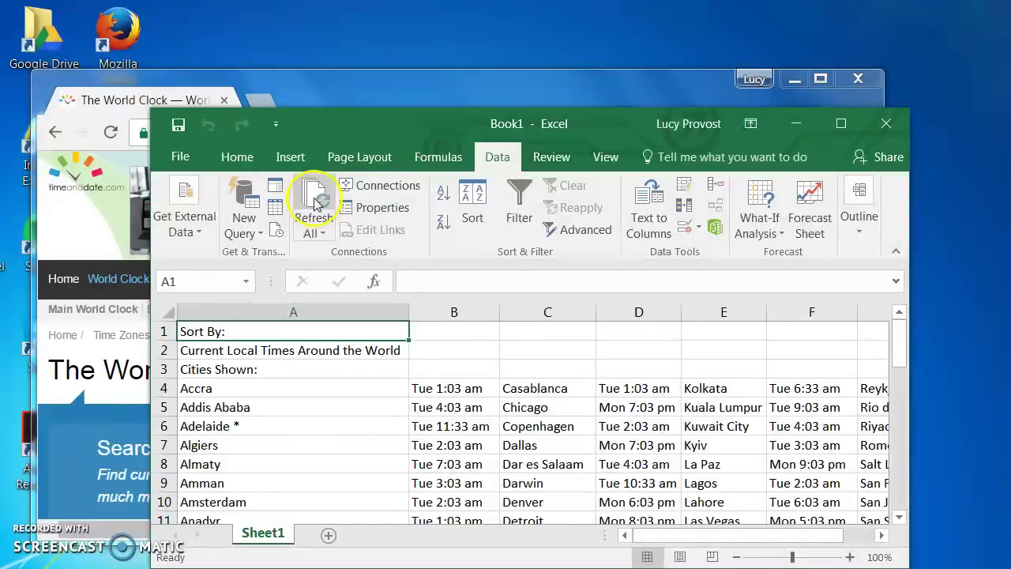